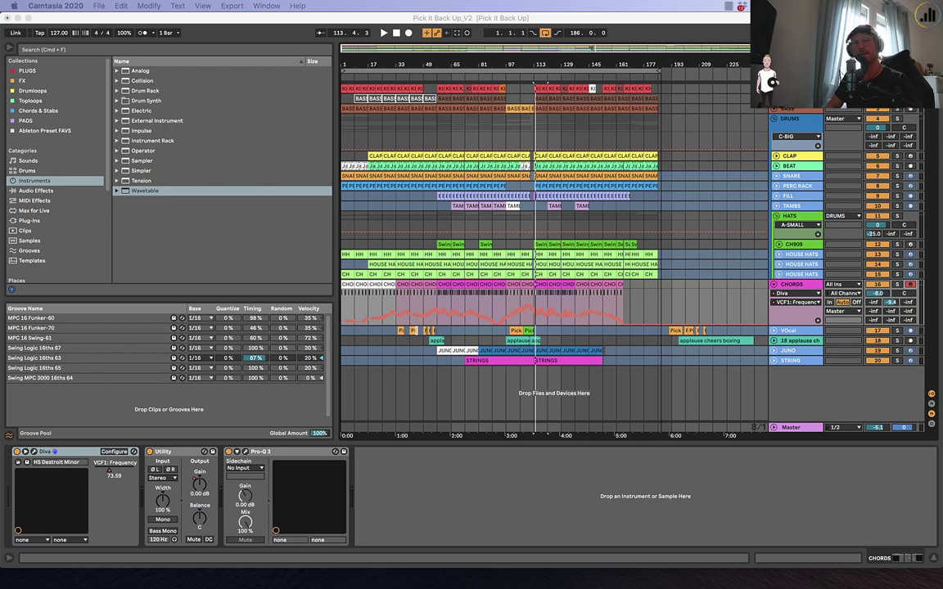
# Look through the device chains of the vocal, CH909, applause and CHORDS tracks, finishing on CHORDS
pyautogui.click(791, 331)
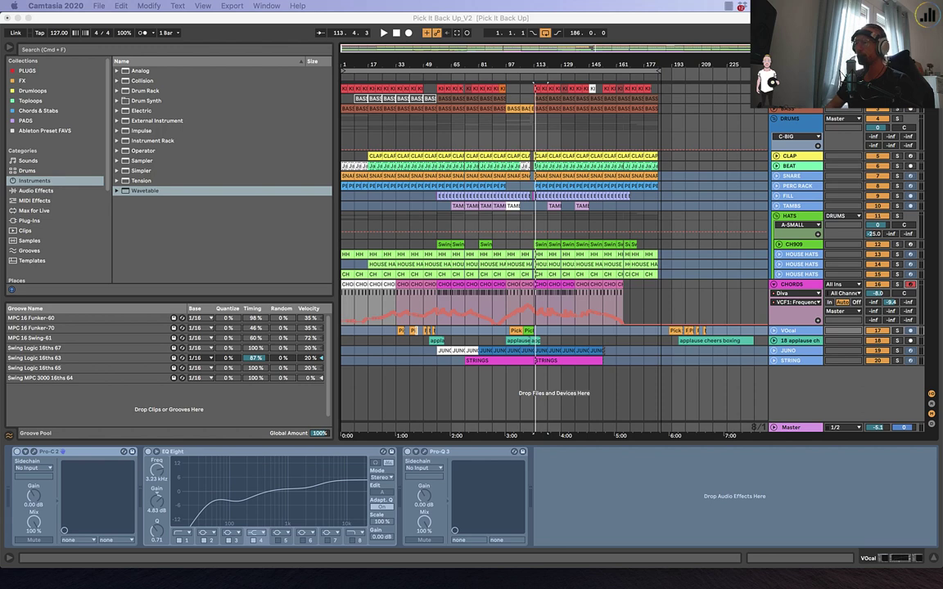
pyautogui.click(882, 297)
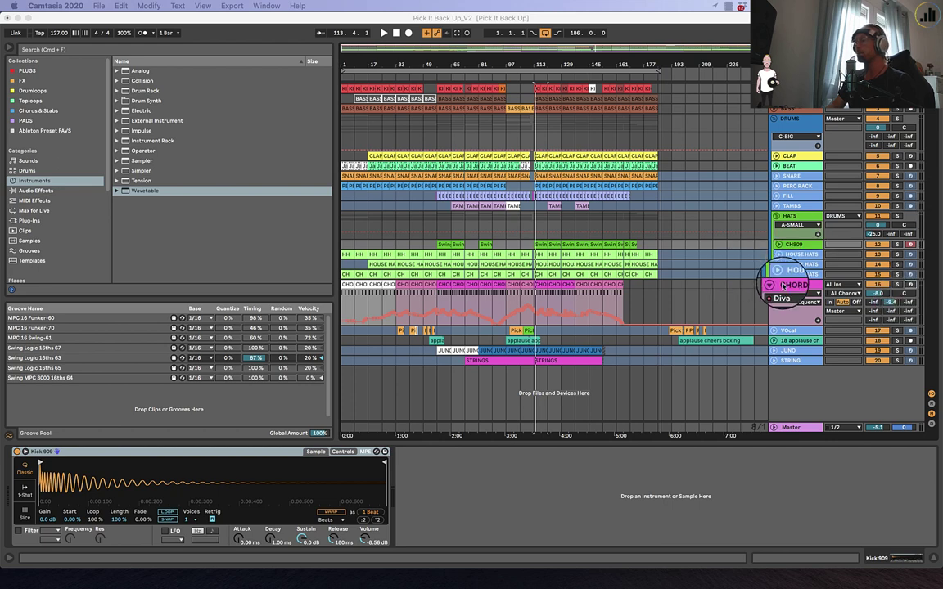
pyautogui.click(784, 287)
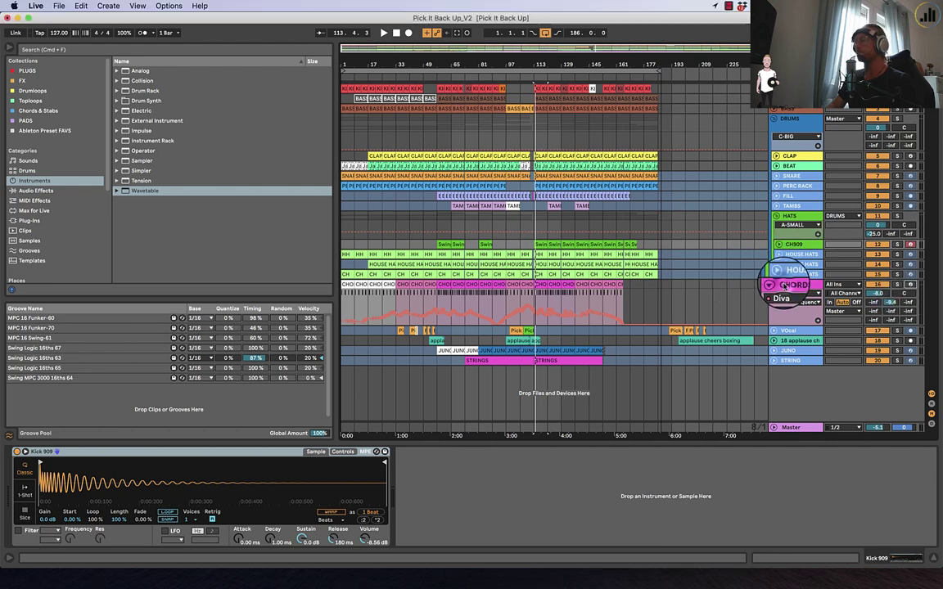
pyautogui.click(795, 283)
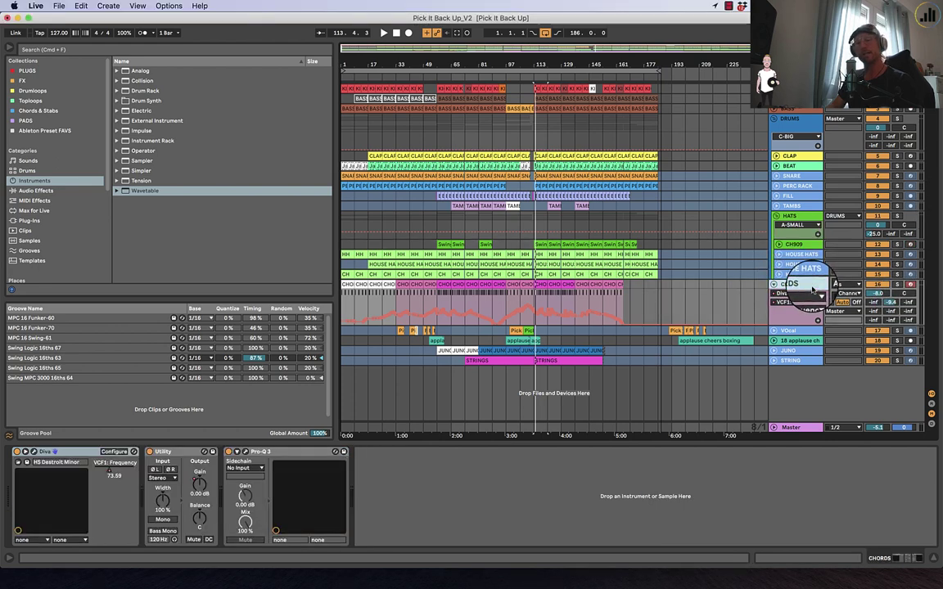
pyautogui.press('Down')
pyautogui.press('Down')
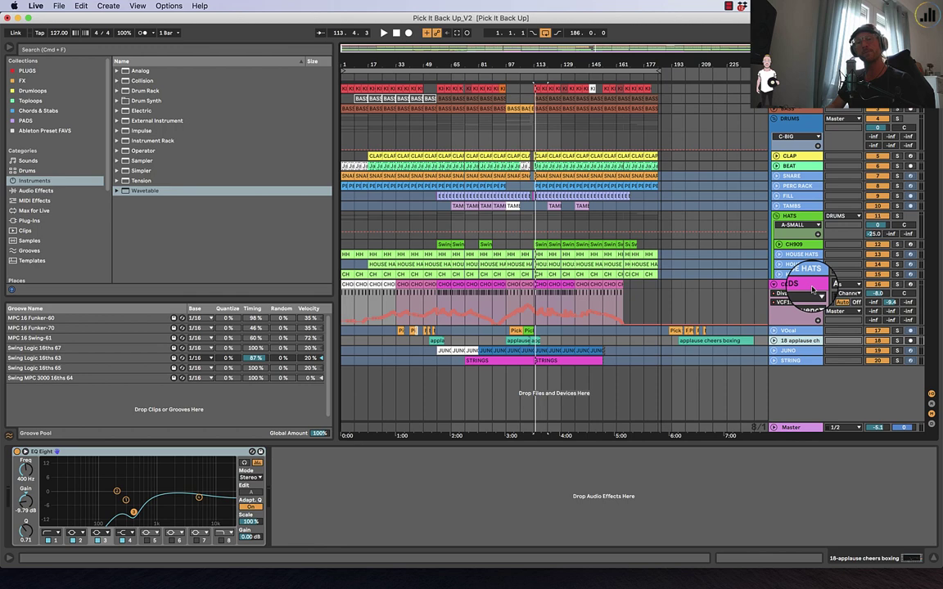
pyautogui.click(813, 289)
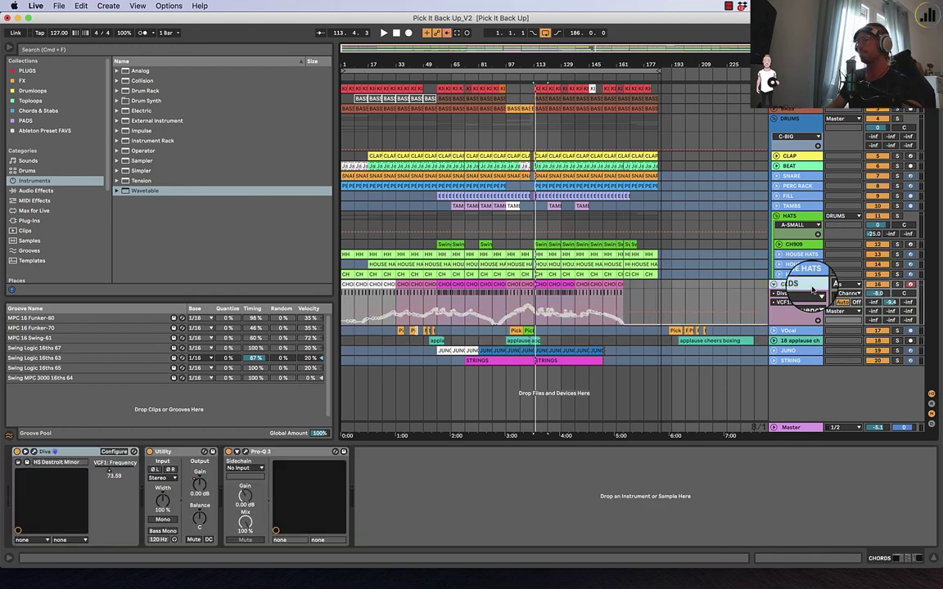
# Record Diva's VCF1 Frequency automation on the CHORDS track from bar 113 to about bar 115 with MIDI overdub on
pyautogui.click(538, 284)
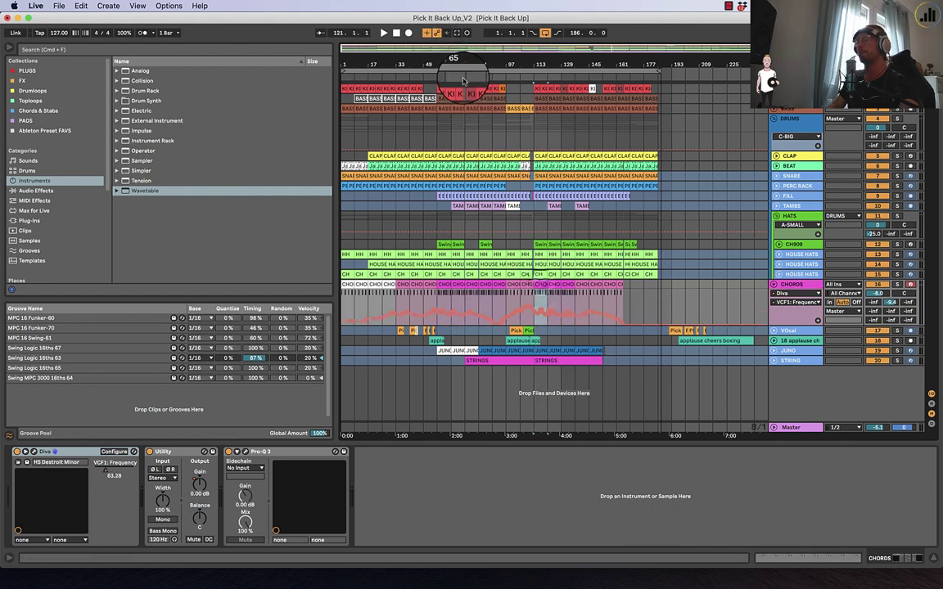
pyautogui.click(408, 34)
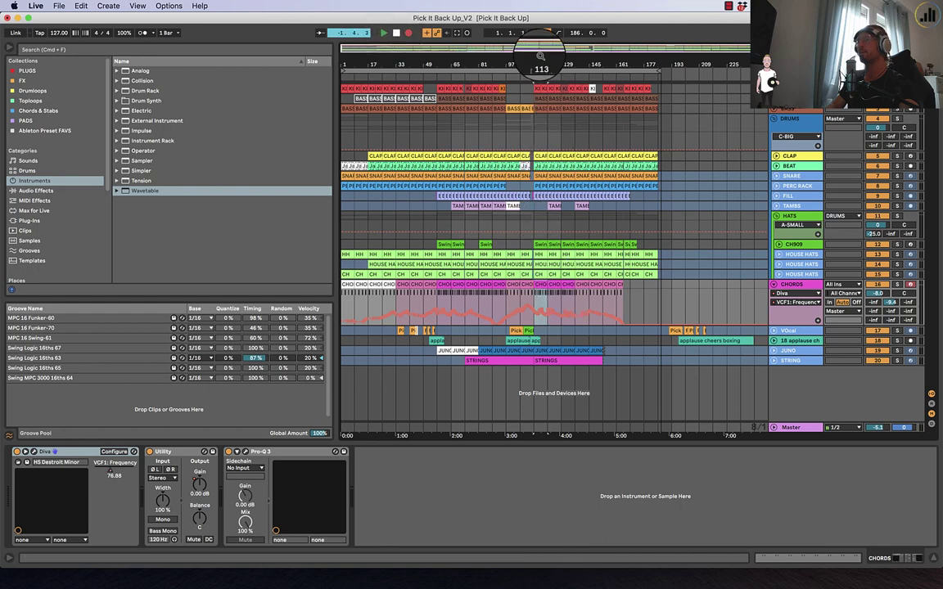
pyautogui.moveTo(536, 63); pyautogui.dragTo(538, 63)
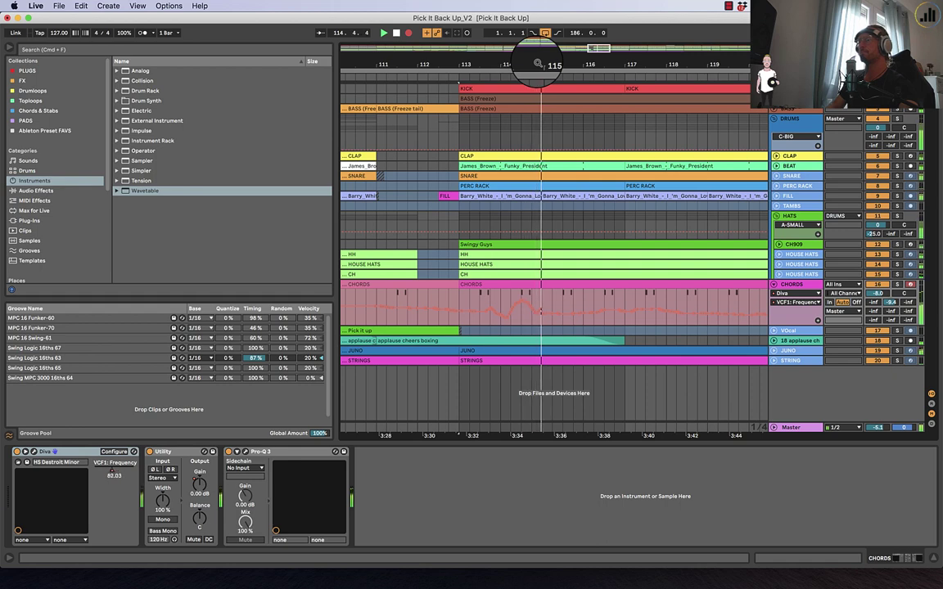
pyautogui.press('space')
# Inspect the split in the recorded CHORDS part and select both clips between bars 113 and 121
pyautogui.click(508, 300)
pyautogui.click(523, 297)
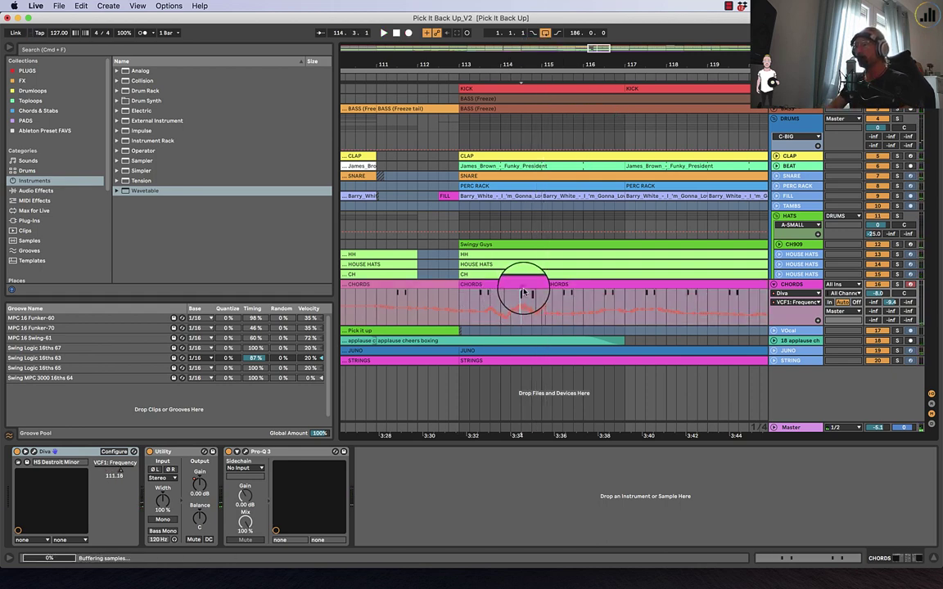
pyautogui.click(526, 284)
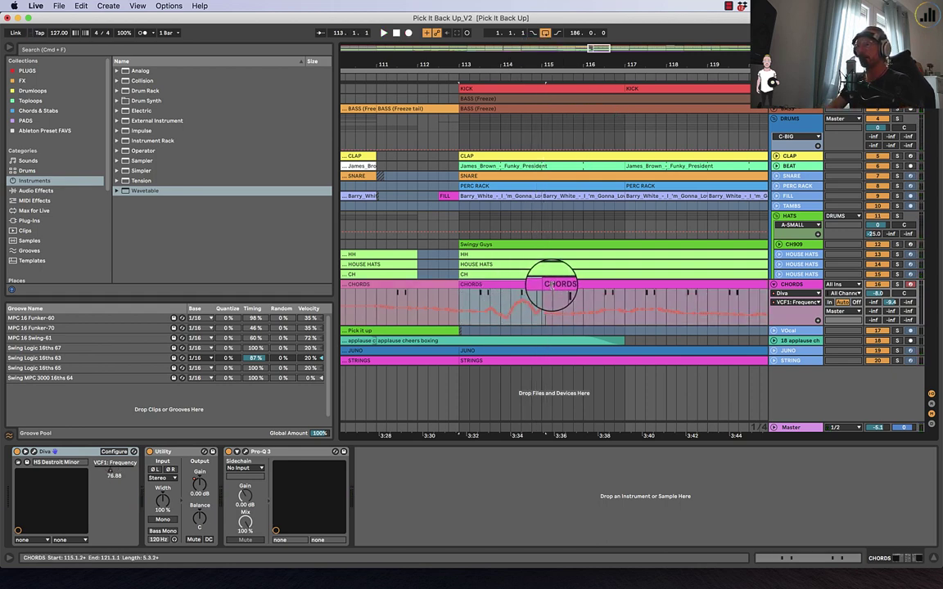
pyautogui.keyDown('shift'); pyautogui.click(553, 285); pyautogui.keyUp('shift')
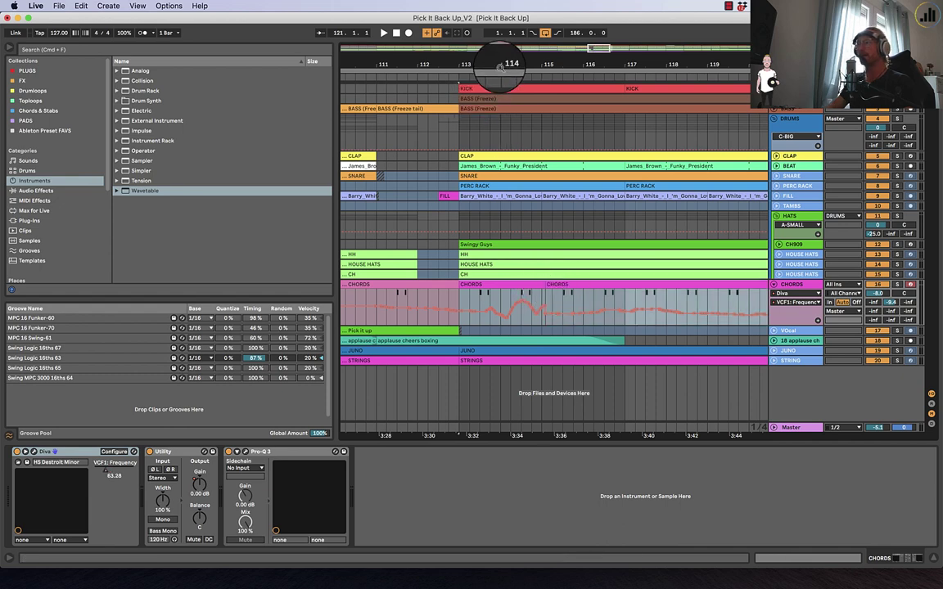
# Examine the CHORDS track's clips and automation from bar 113 to bar 165
pyautogui.moveTo(501, 65); pyautogui.dragTo(503, 65)
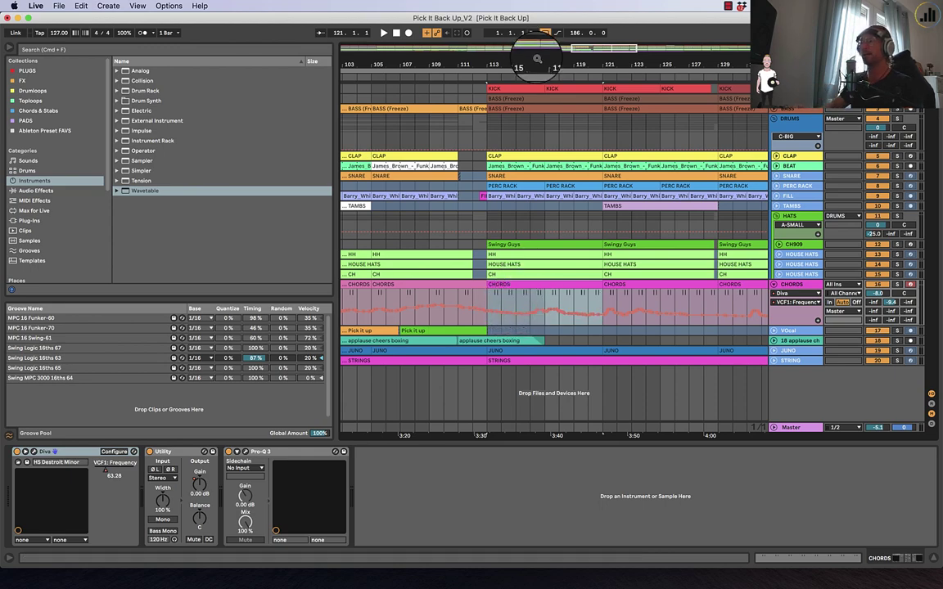
pyautogui.moveTo(537, 59); pyautogui.dragTo(534, 51)
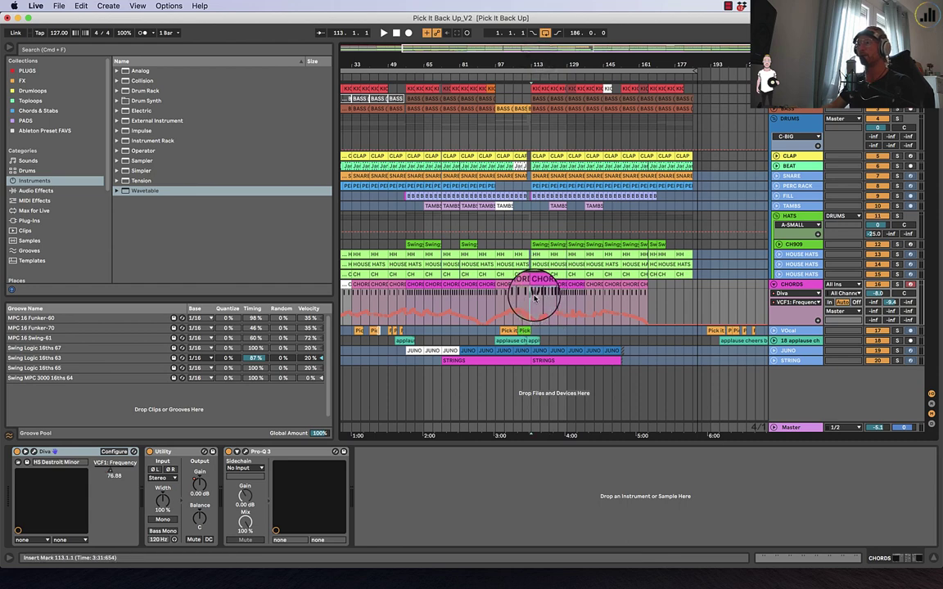
pyautogui.moveTo(535, 298); pyautogui.dragTo(645, 300)
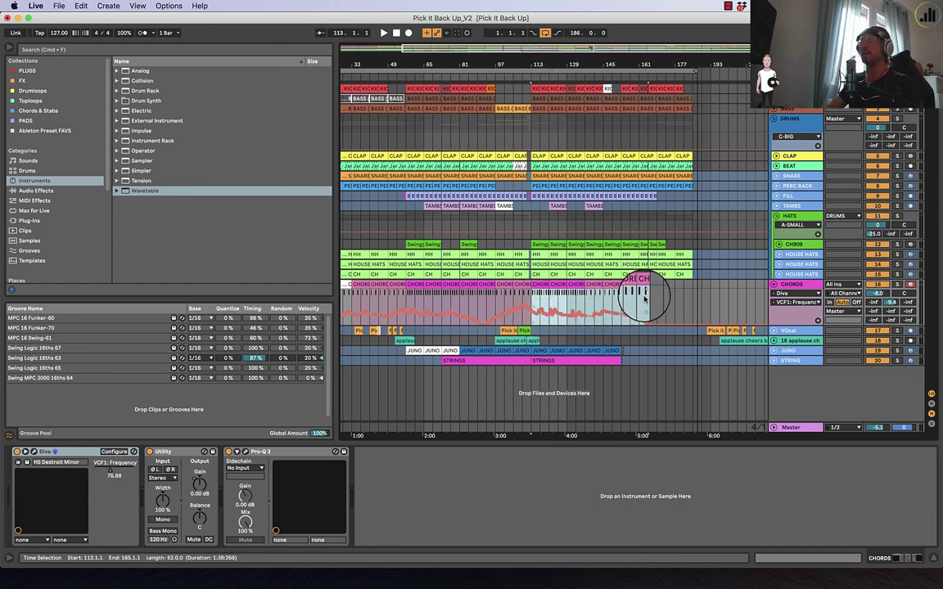
pyautogui.click(556, 284)
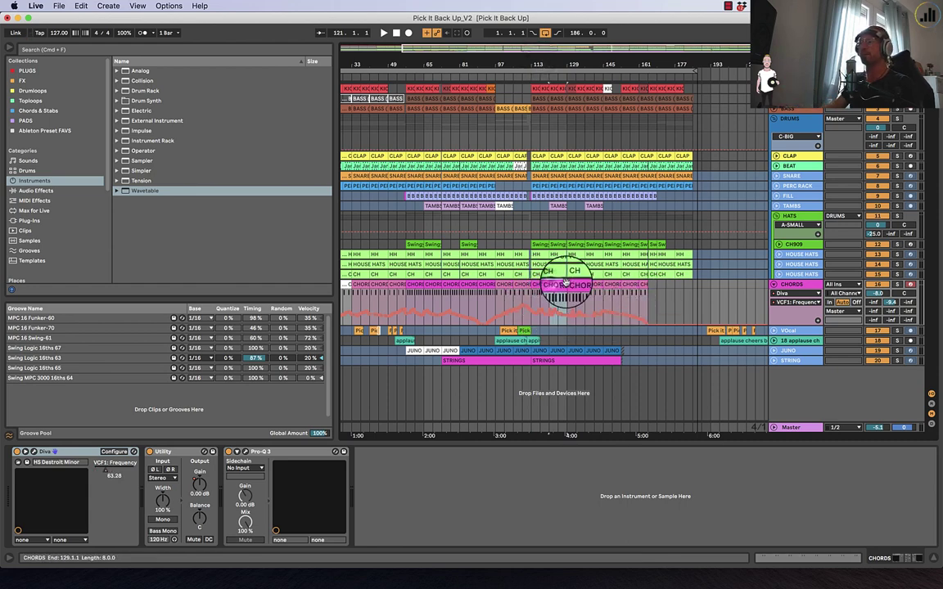
pyautogui.moveTo(565, 282); pyautogui.dragTo(597, 283)
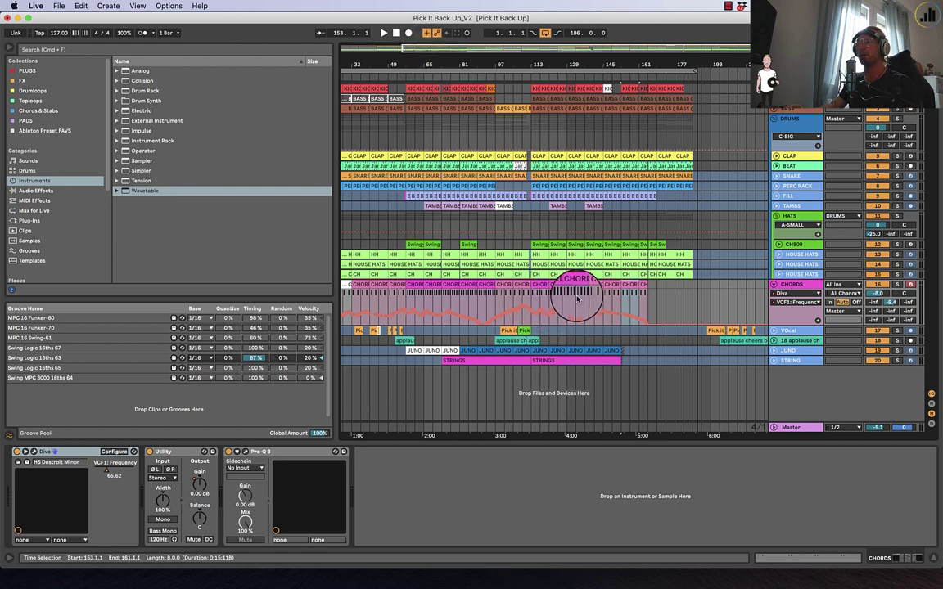
# Try recording over the CHORDS clip from bar 113 with MIDI overdub off, and turn the overdub back on after stopping
pyautogui.click(539, 284)
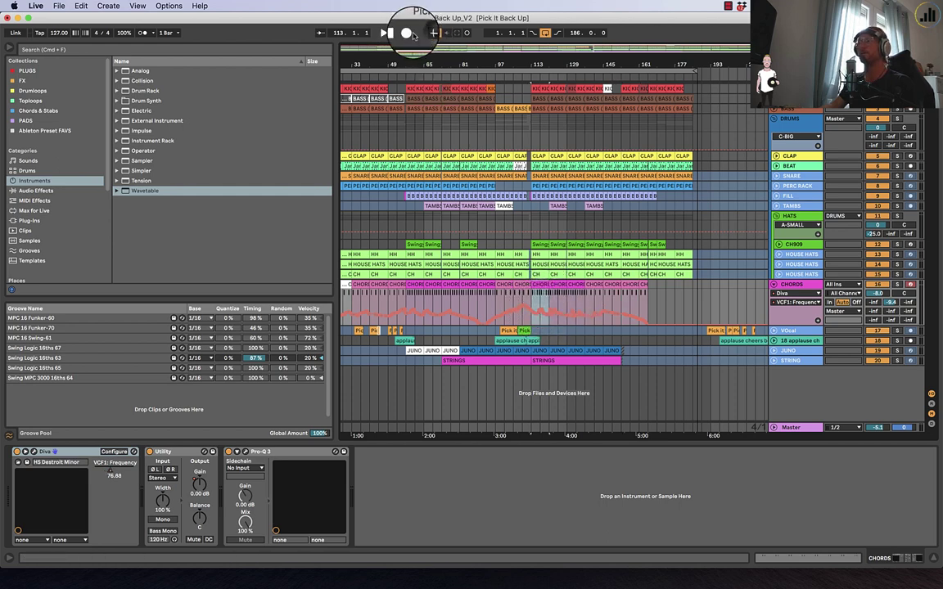
pyautogui.click(411, 35)
pyautogui.click(384, 34)
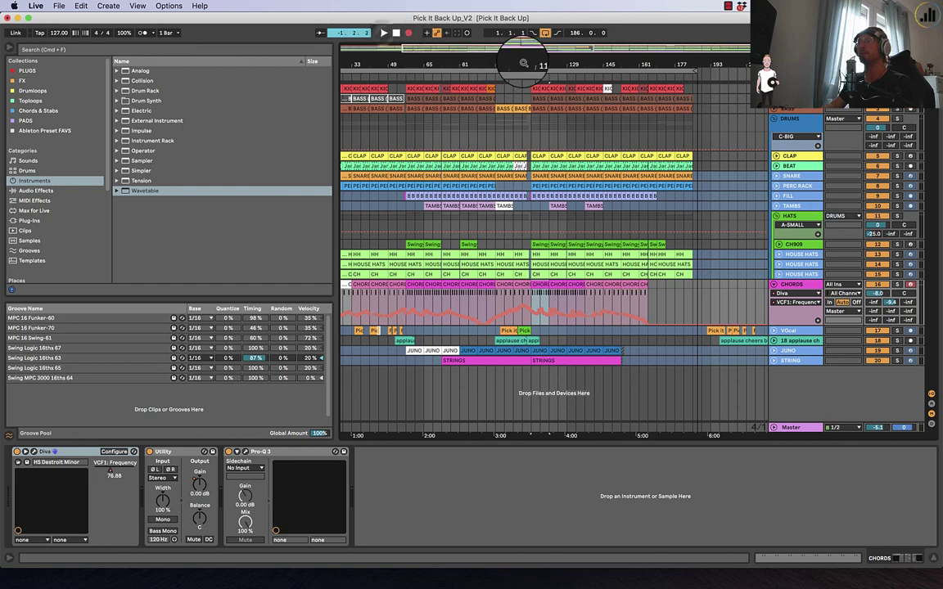
pyautogui.moveTo(529, 65); pyautogui.dragTo(531, 64)
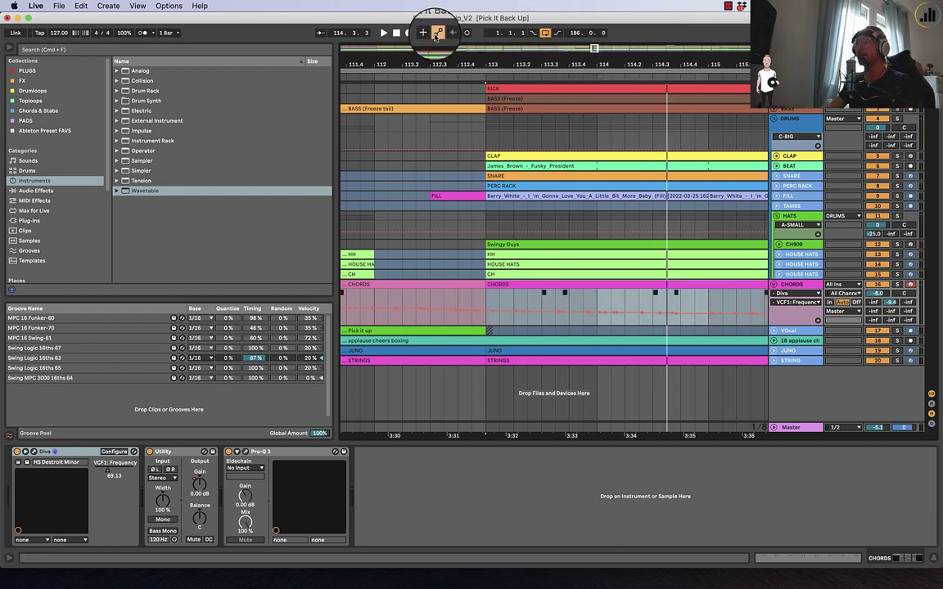
pyautogui.click(422, 33)
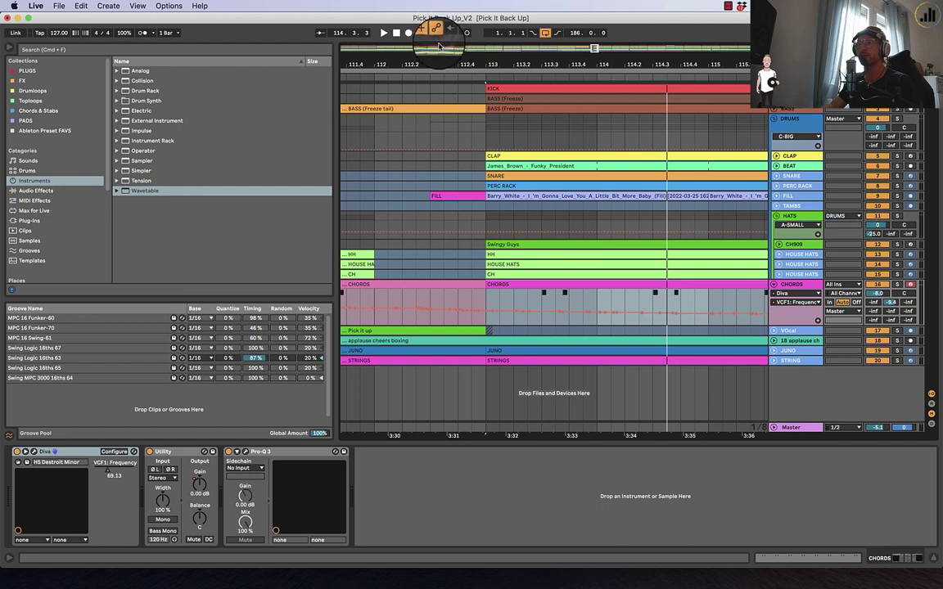
# Insert a new MIDI track below CHORDS and reselect the CHORDS track
pyautogui.moveTo(488, 59); pyautogui.dragTo(501, 59)
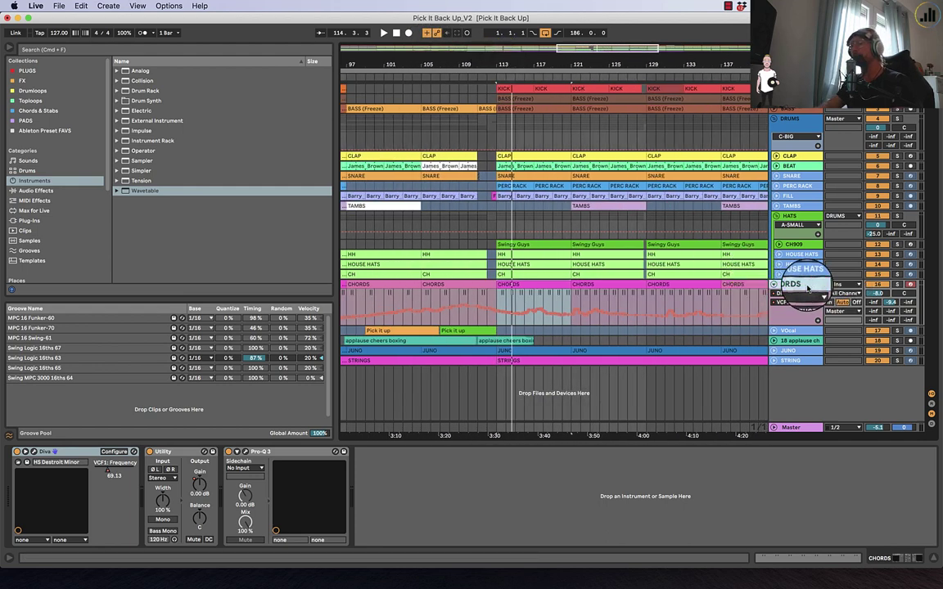
pyautogui.press('super+shift+t')
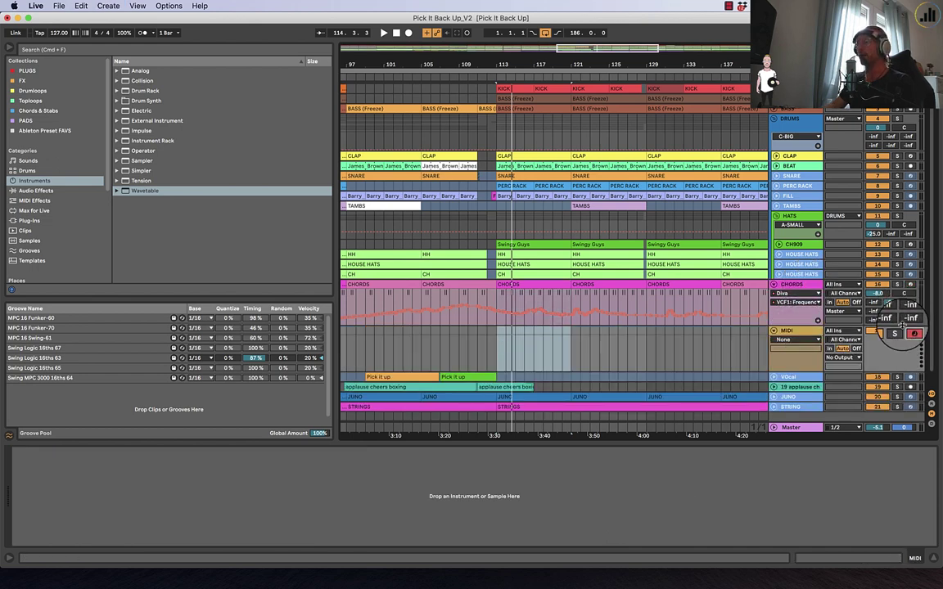
pyautogui.click(806, 289)
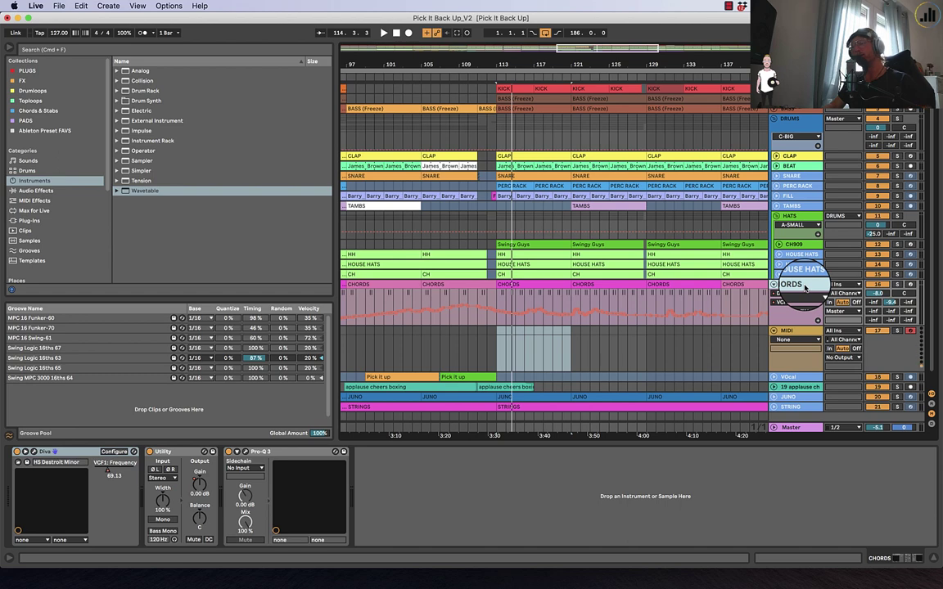
# Record CHORDS filter automation from bar 113 to about bar 117 while the empty MIDI track is armed
pyautogui.click(512, 287)
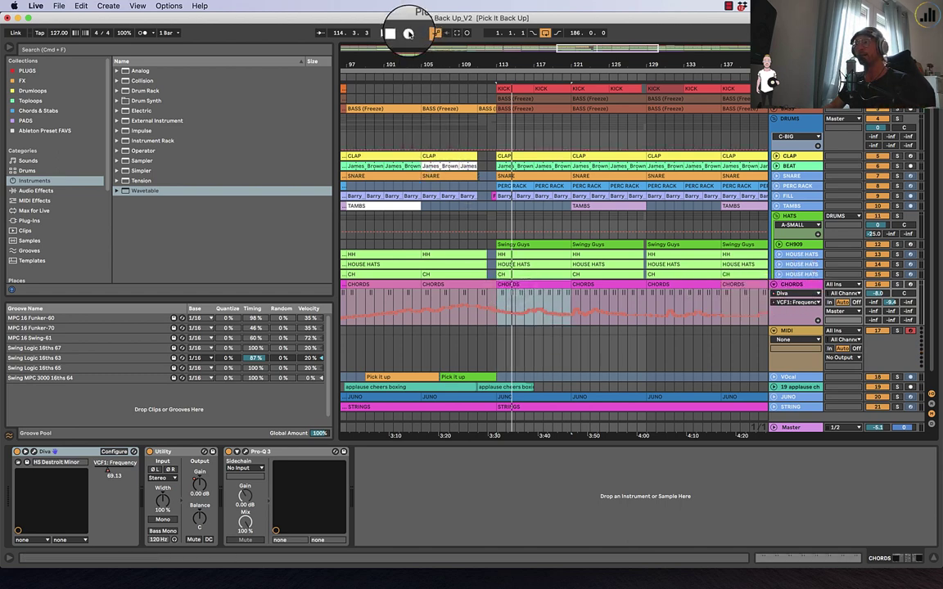
pyautogui.click(383, 32)
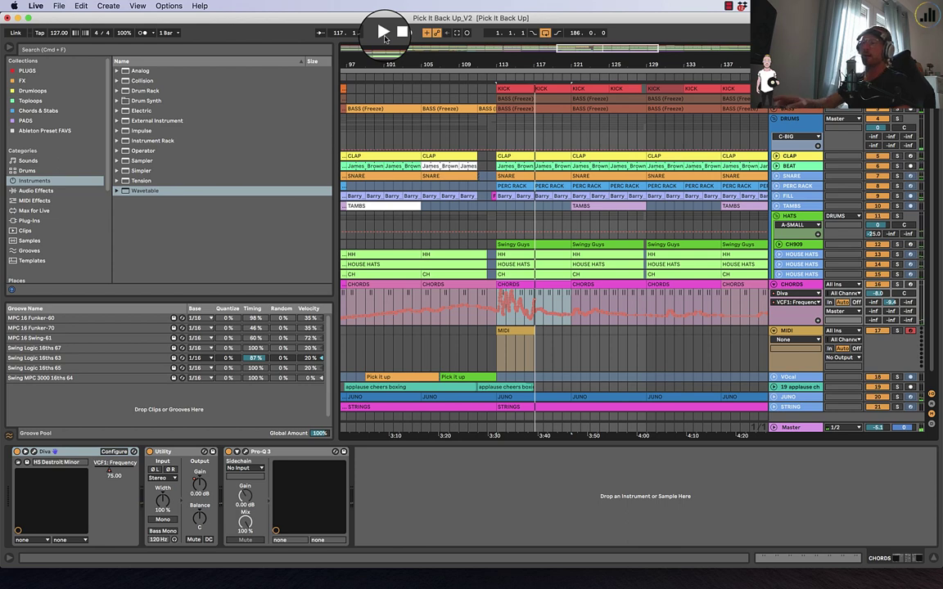
pyautogui.click(514, 309)
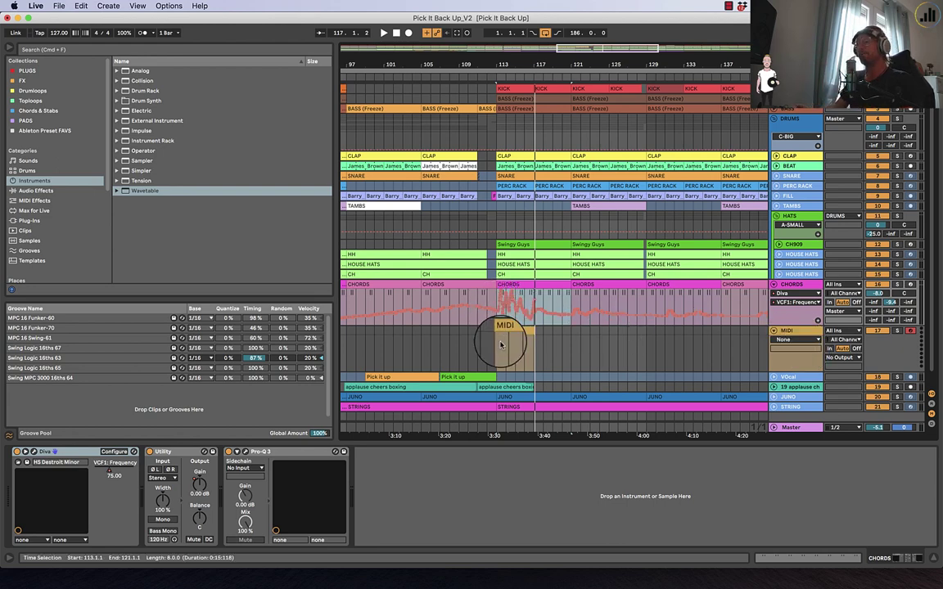
# Delete the empty MIDI track and reselect the CHORDS track
pyautogui.click(800, 332)
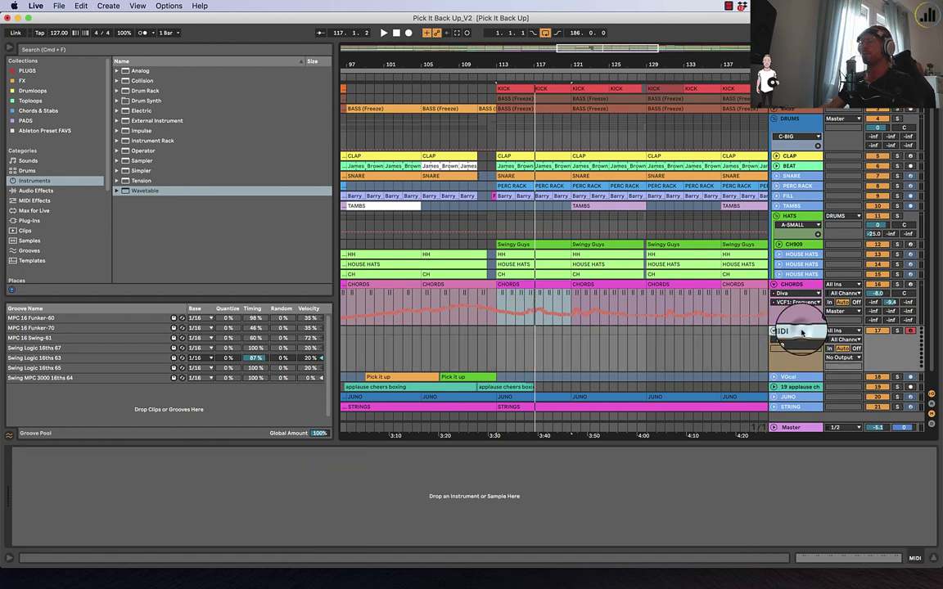
pyautogui.press('Delete')
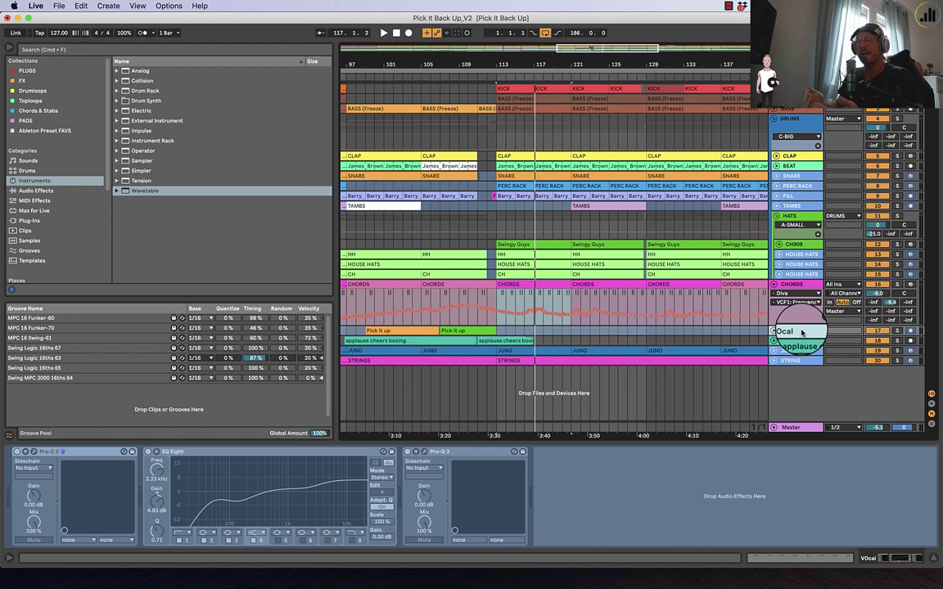
pyautogui.click(812, 285)
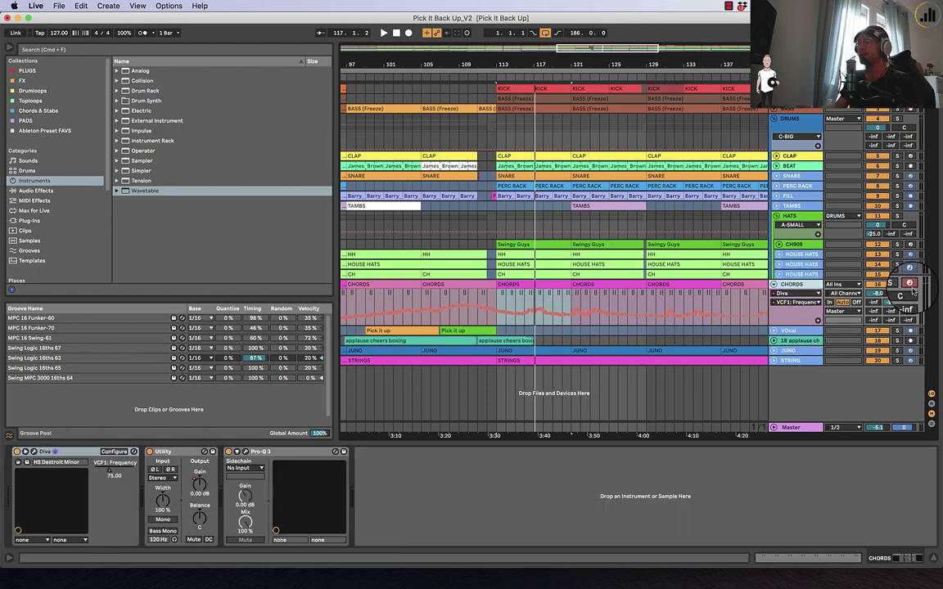
# Review the CHORDS clips and automation across the whole arrangement, selecting clips from about bar 25 to bar 97
pyautogui.click(500, 302)
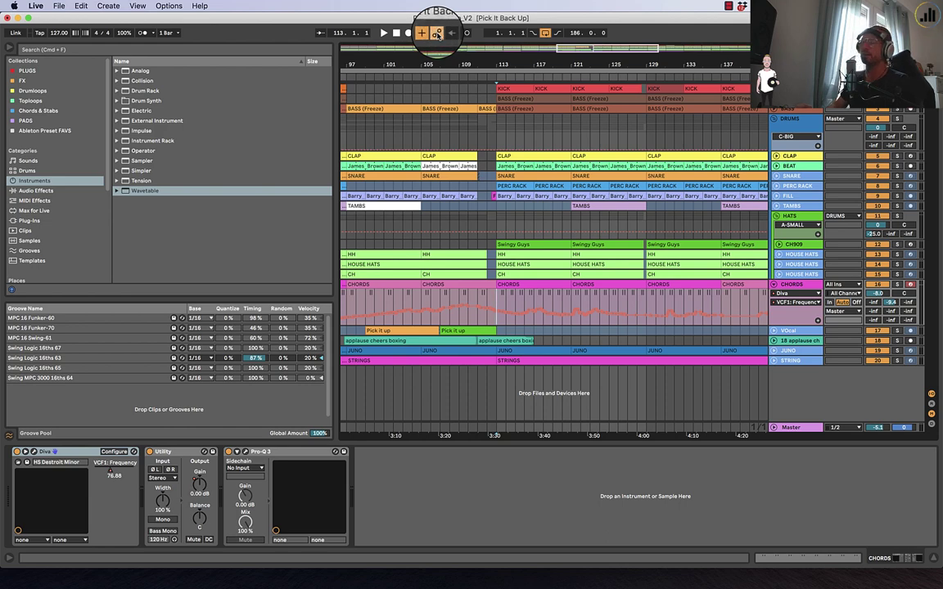
pyautogui.hscroll(2, 540, 293)
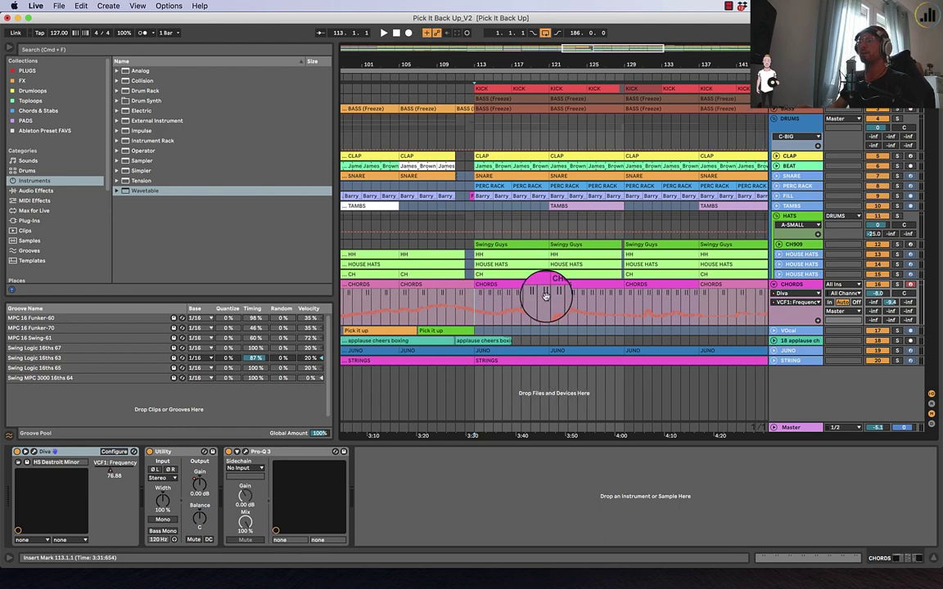
pyautogui.moveTo(512, 64); pyautogui.dragTo(541, 65)
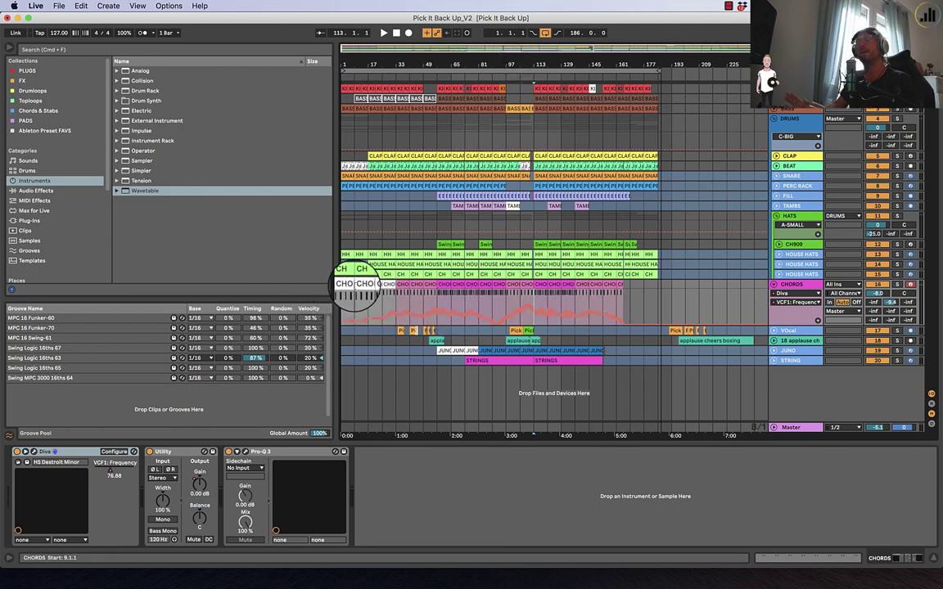
pyautogui.click(385, 280)
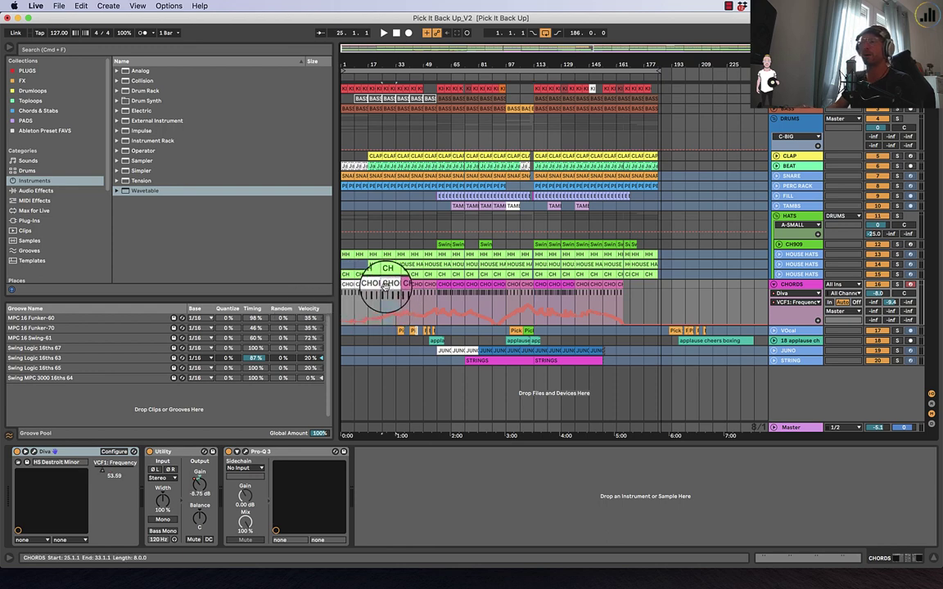
pyautogui.click(399, 285)
pyautogui.click(427, 284)
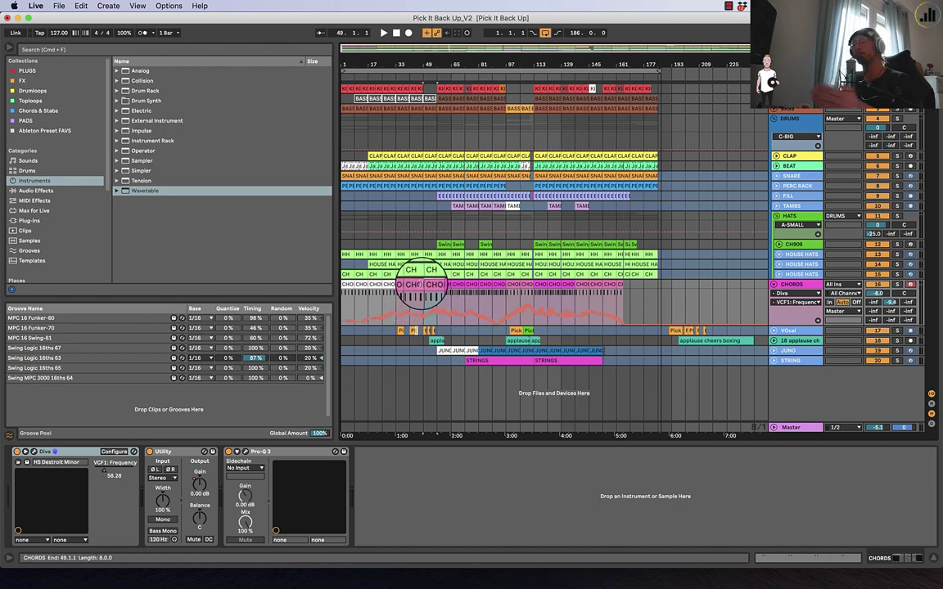
pyautogui.moveTo(437, 284); pyautogui.dragTo(508, 284)
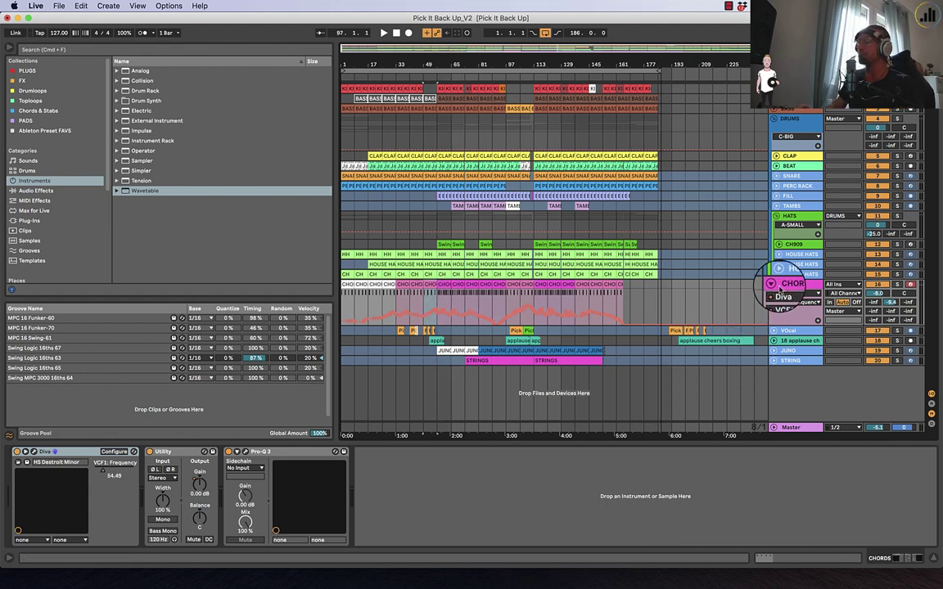
# Add an empty MIDI track directly below CHORDS and make CHORDS the selected track again
pyautogui.press('super+shift+t')
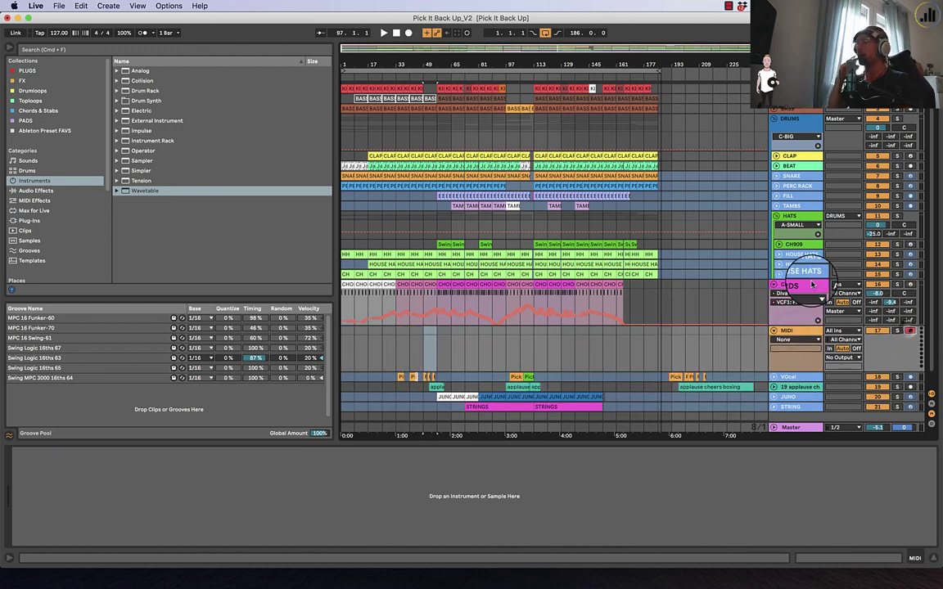
pyautogui.click(810, 285)
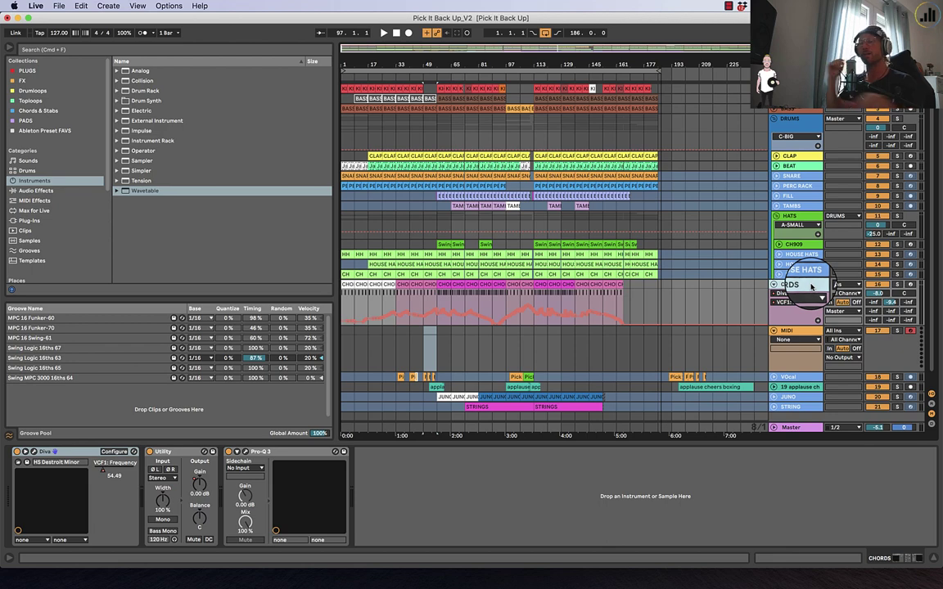